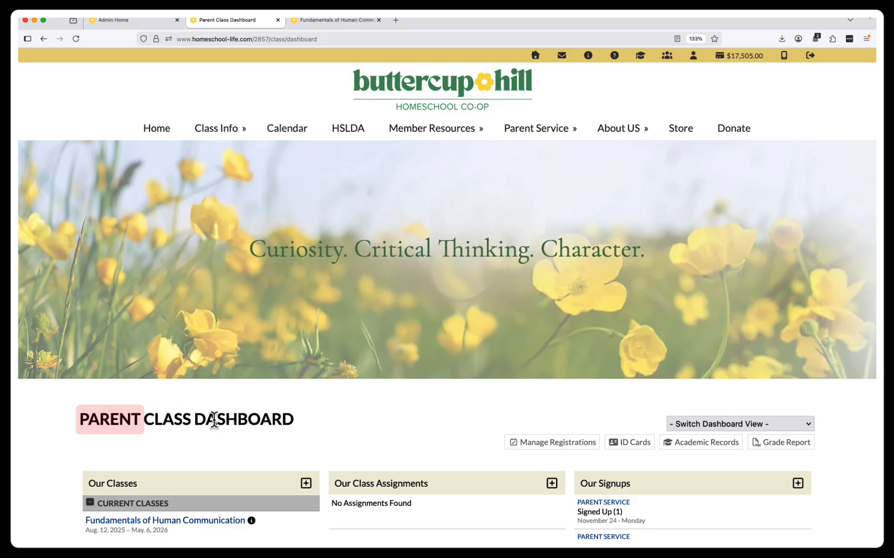
- Switch to the instructor dashboard and open the home page of the current class Fundamentals of Human Communication
{"action": "left_click", "coordinate": [735, 422]}
{"action": "left_click", "coordinate": [707, 447]}
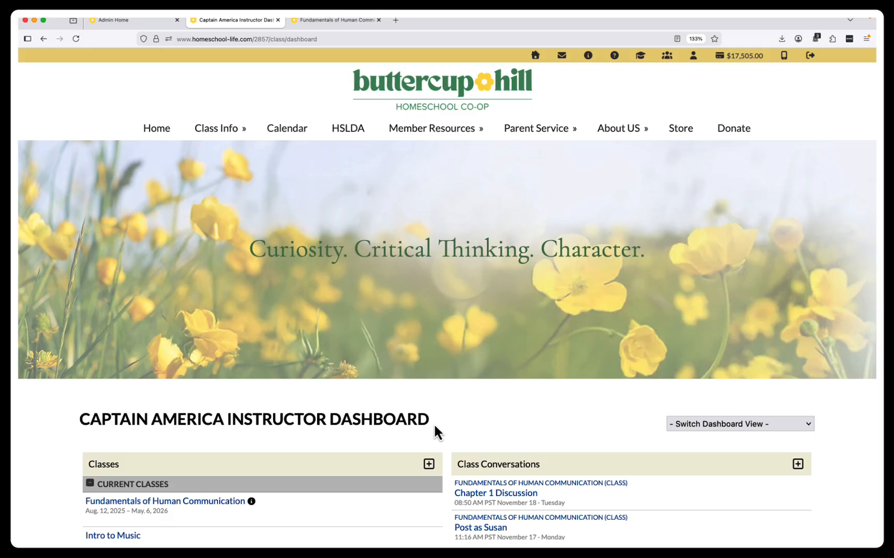
{"action": "scroll", "coordinate": [434, 427], "scroll_direction": "down", "scroll_amount": 3}
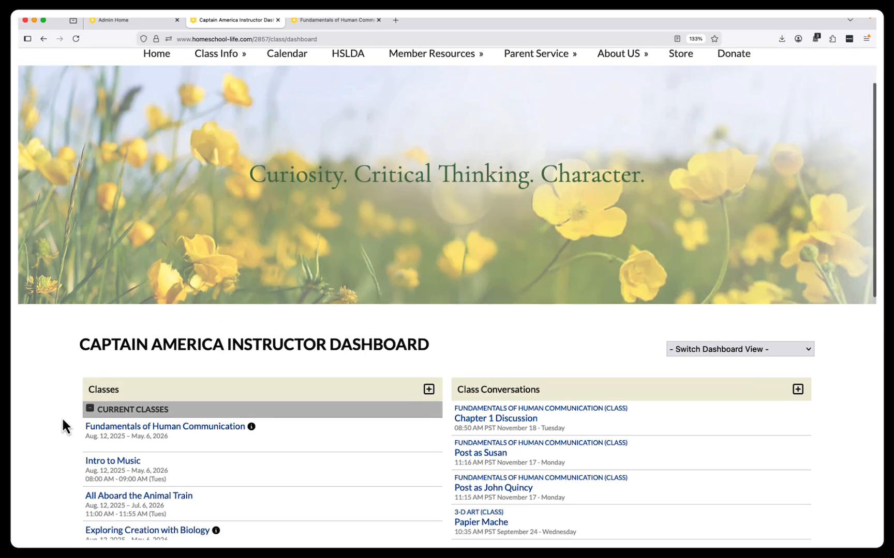
{"action": "scroll", "coordinate": [49, 419], "scroll_direction": "down", "scroll_amount": 4}
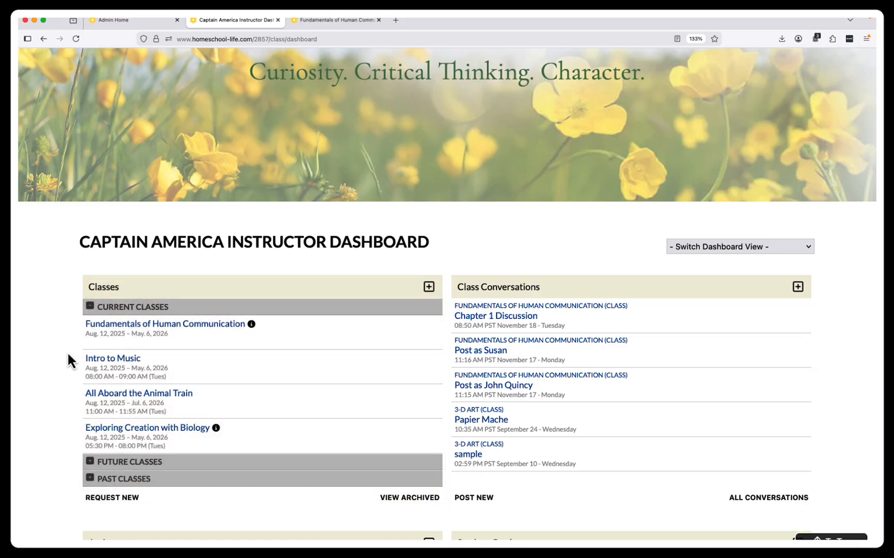
{"action": "left_click", "coordinate": [217, 326]}
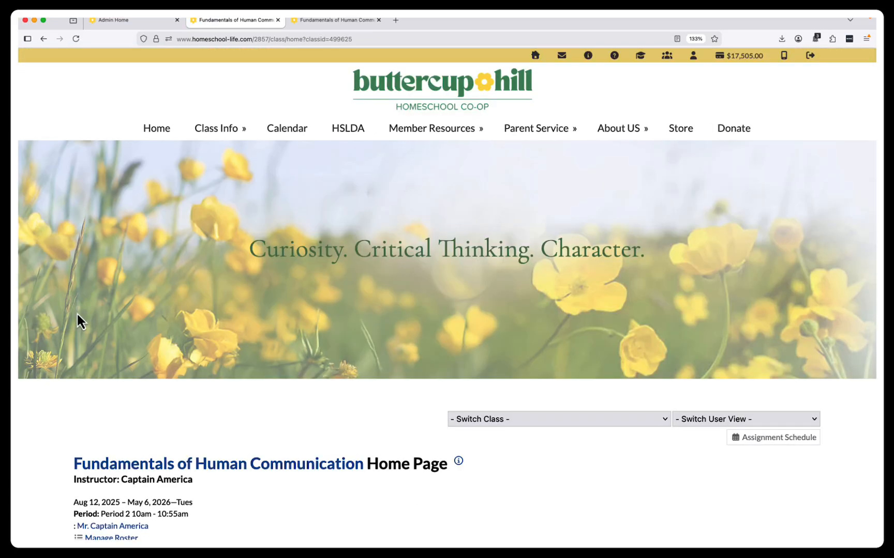
- Start a new assignment for the class and name it Chapter 2 Test
{"action": "scroll", "coordinate": [47, 314], "scroll_direction": "down", "scroll_amount": 10}
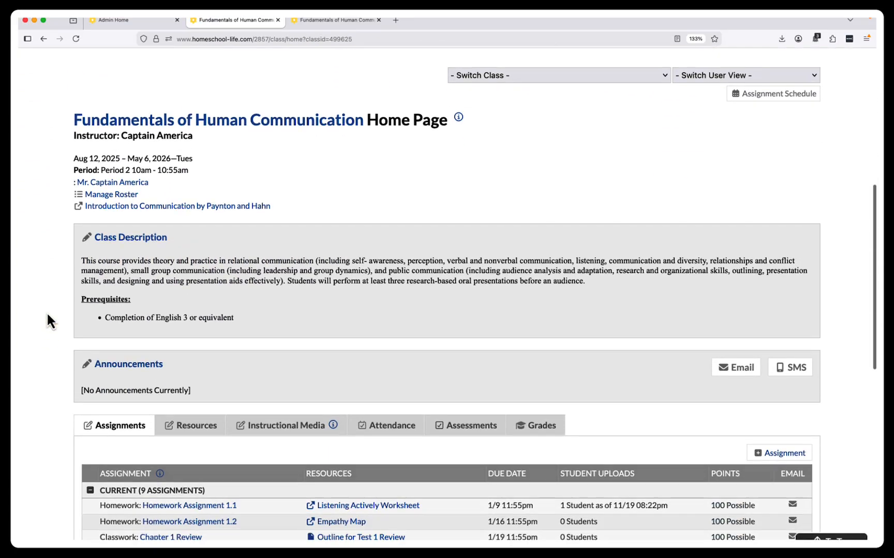
{"action": "scroll", "coordinate": [47, 312], "scroll_direction": "down", "scroll_amount": 4}
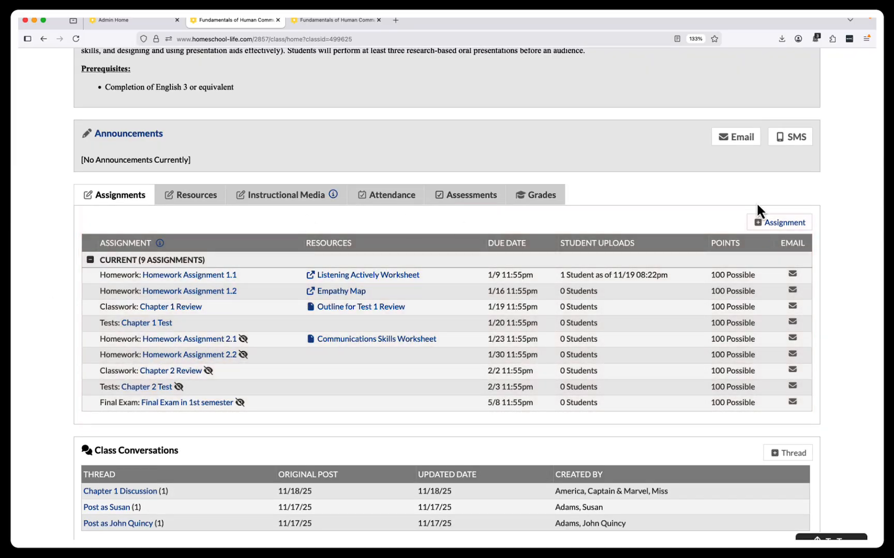
{"action": "left_click", "coordinate": [787, 223]}
{"action": "scroll", "coordinate": [606, 254], "scroll_direction": "down", "scroll_amount": 2}
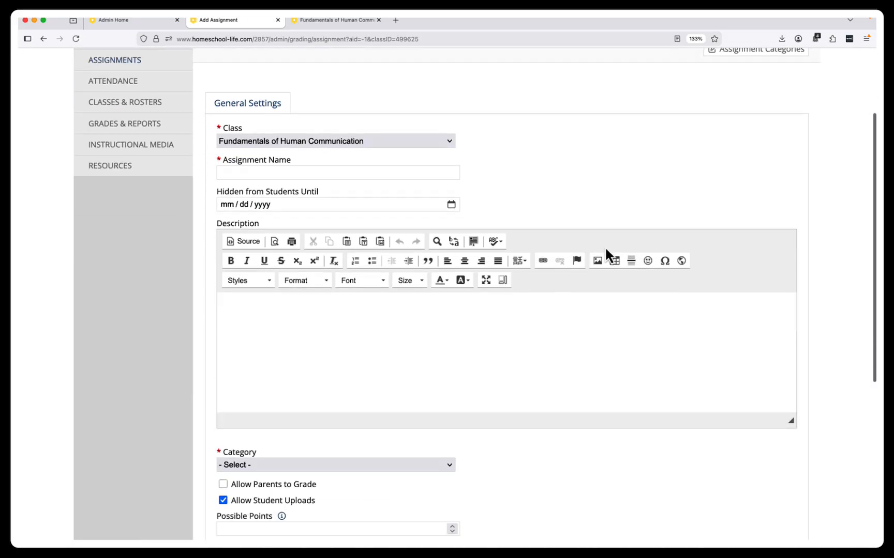
{"action": "left_click", "coordinate": [285, 160]}
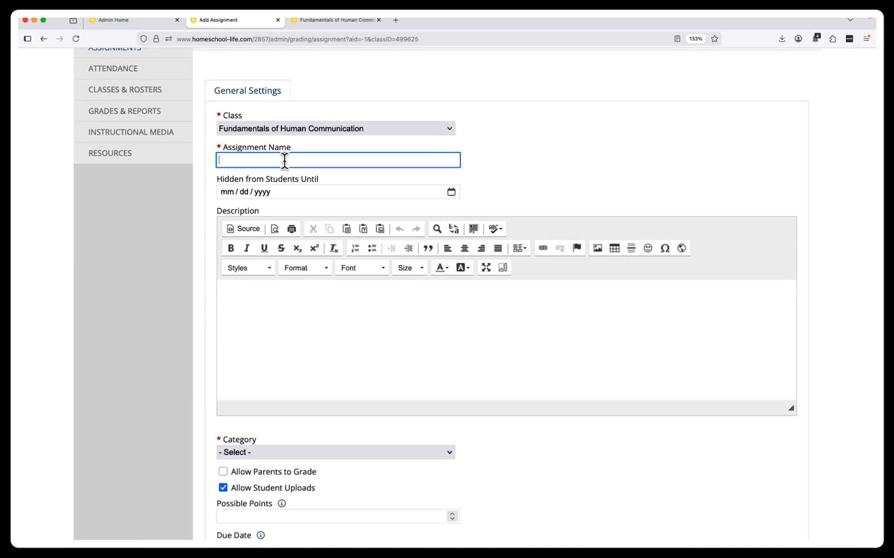
{"action": "type", "text": "Chapter 2 Te"}
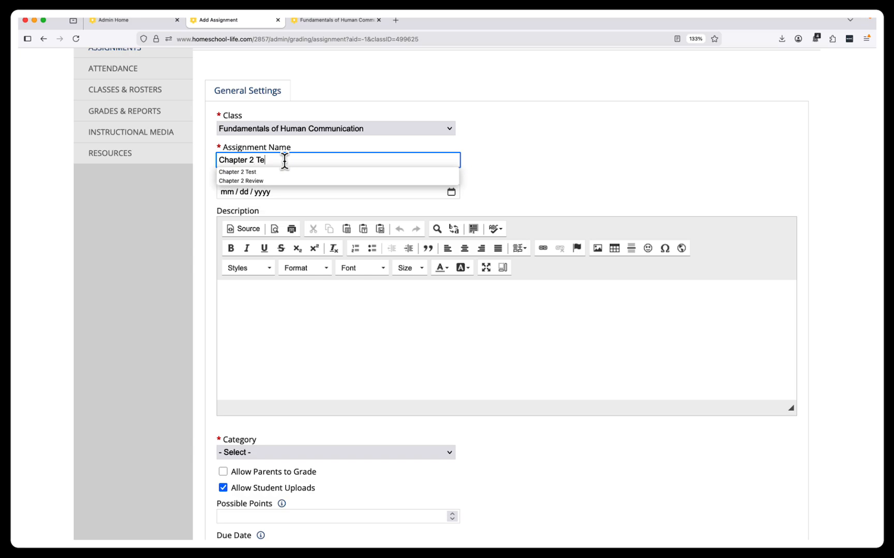
{"action": "type", "text": "st"}
{"action": "key", "text": "Tab"}
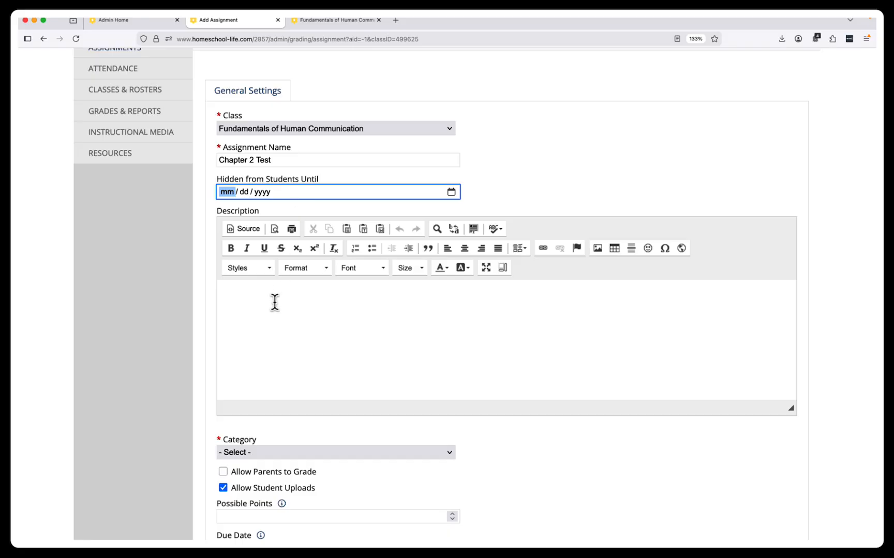
- Leave the assignment description empty and set the category to Tests – weighted 30.0%
{"action": "scroll", "coordinate": [275, 302], "scroll_direction": "down", "scroll_amount": 3}
{"action": "left_click", "coordinate": [230, 207]}
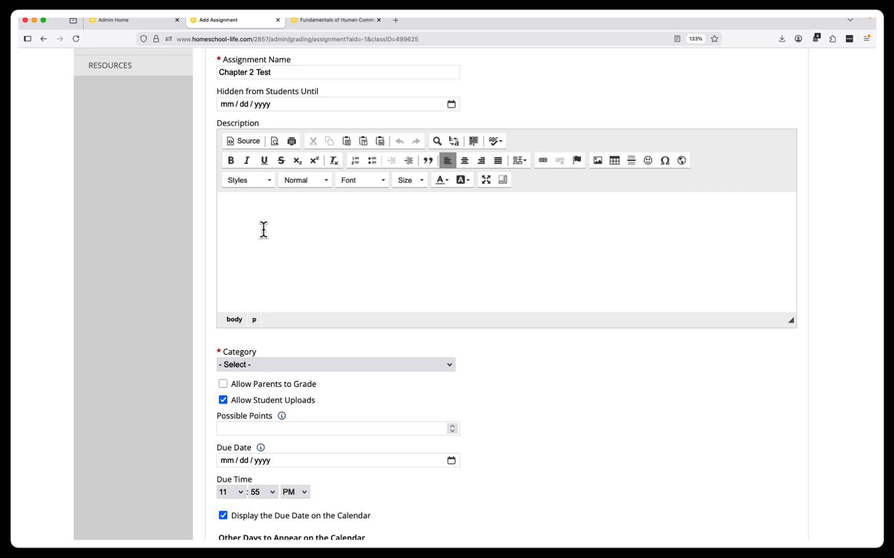
{"action": "scroll", "coordinate": [292, 345], "scroll_direction": "down", "scroll_amount": 1}
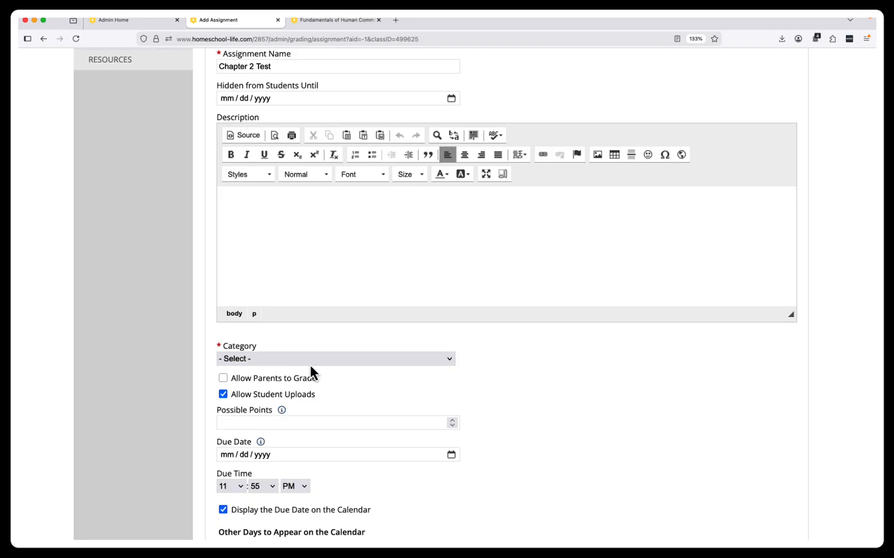
{"action": "left_click", "coordinate": [309, 361]}
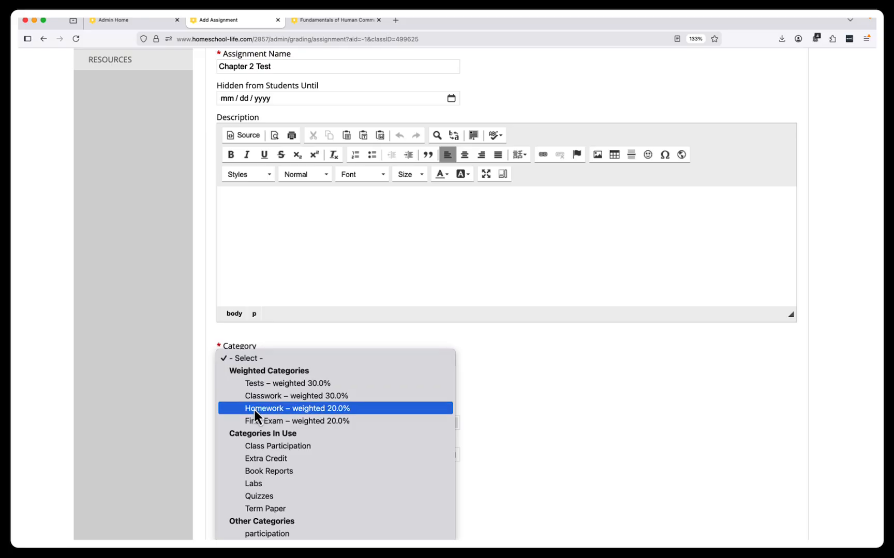
{"action": "left_click", "coordinate": [304, 386]}
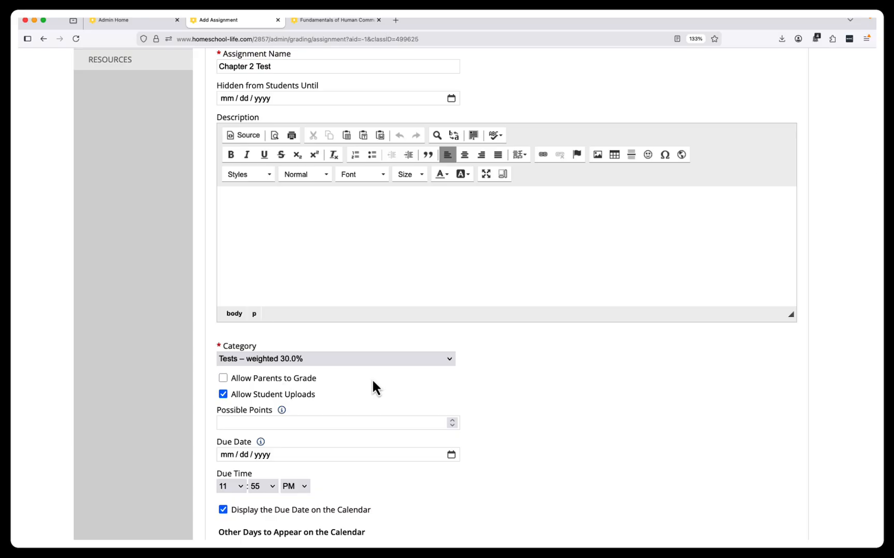
- Turn Allow Student Uploads off and back on, and set the possible points to 100
{"action": "scroll", "coordinate": [373, 387], "scroll_direction": "down", "scroll_amount": 3}
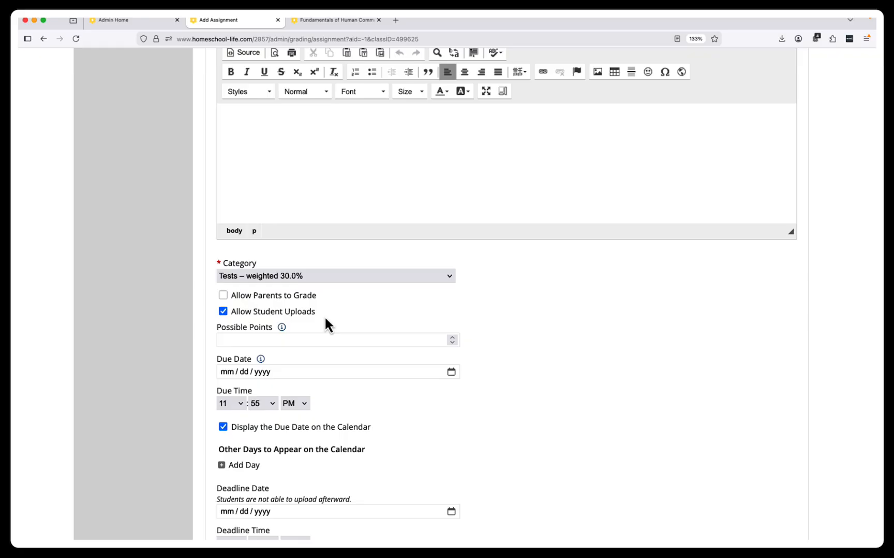
{"action": "left_click", "coordinate": [223, 312]}
{"action": "left_click", "coordinate": [223, 312]}
{"action": "scroll", "coordinate": [208, 325], "scroll_direction": "down", "scroll_amount": 3}
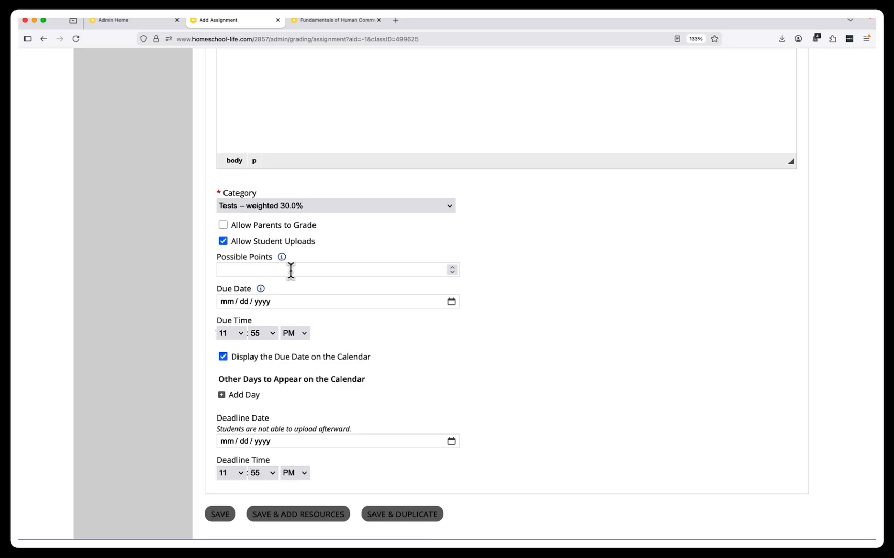
{"action": "left_click", "coordinate": [291, 270]}
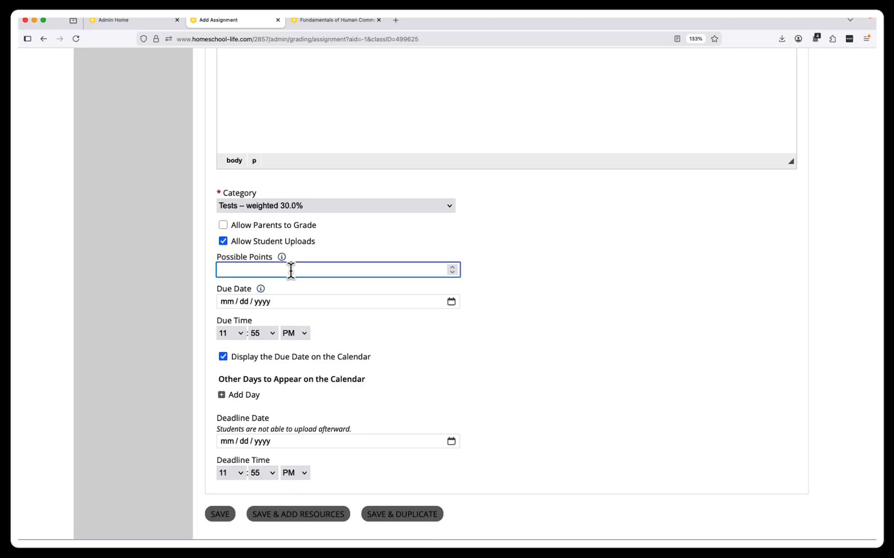
{"action": "type", "text": "100"}
{"action": "scroll", "coordinate": [537, 276], "scroll_direction": "down", "scroll_amount": 2}
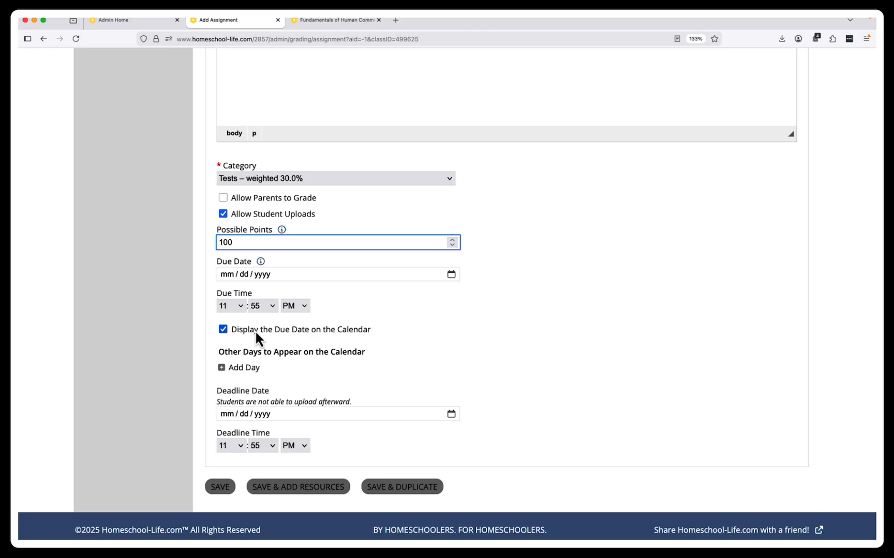
- Add an extra calendar day row to the assignment, remove it again, and save the assignment
{"action": "left_click", "coordinate": [222, 369]}
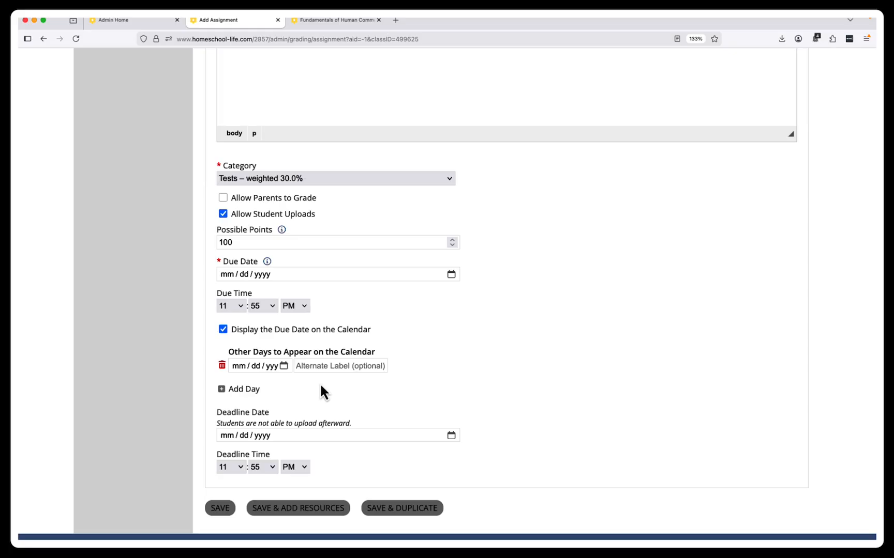
{"action": "left_click", "coordinate": [222, 365]}
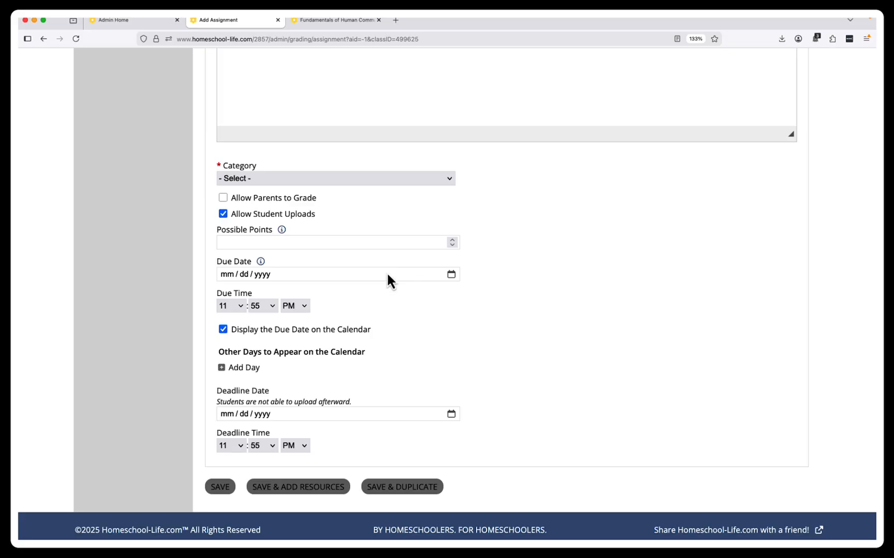
{"action": "left_click", "coordinate": [219, 488]}
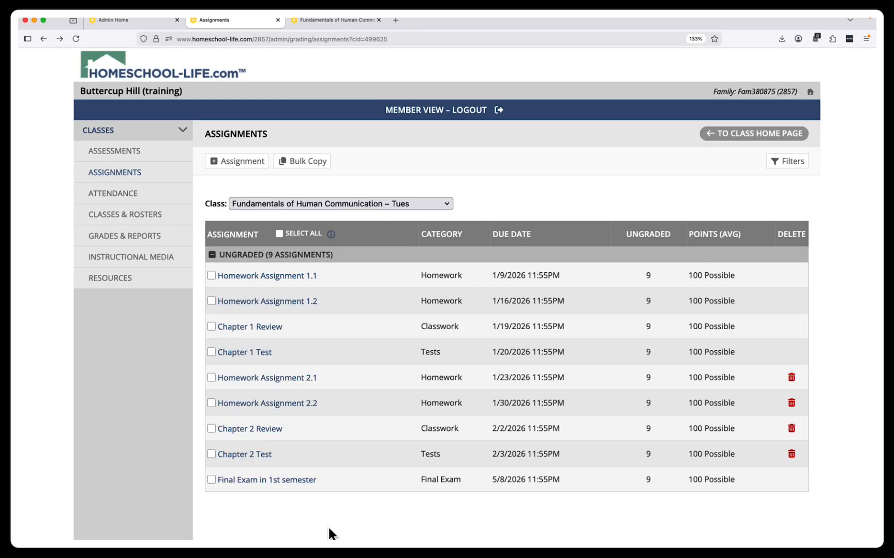
- Return to the class home page and compare the assignment list in the instructor view with the student view
{"action": "left_click", "coordinate": [760, 135]}
{"action": "scroll", "coordinate": [448, 330], "scroll_direction": "down", "scroll_amount": 12}
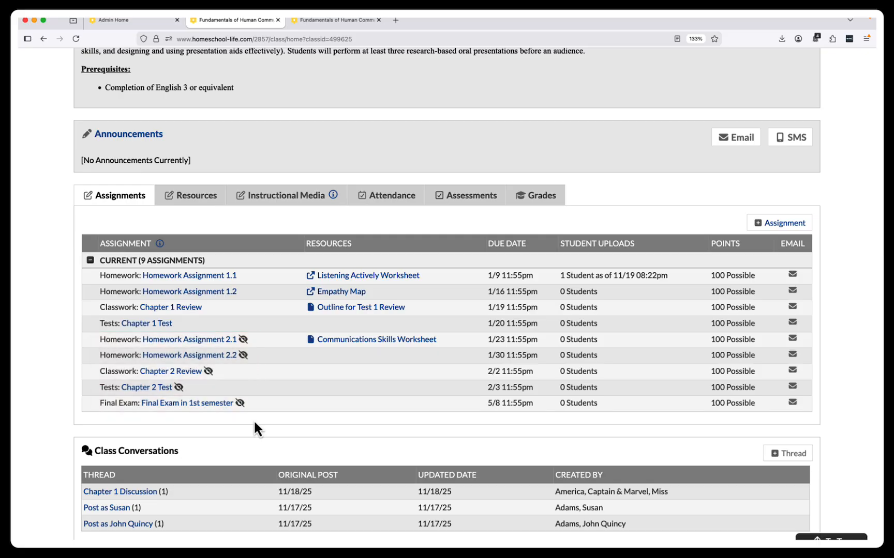
{"action": "left_click", "coordinate": [342, 19]}
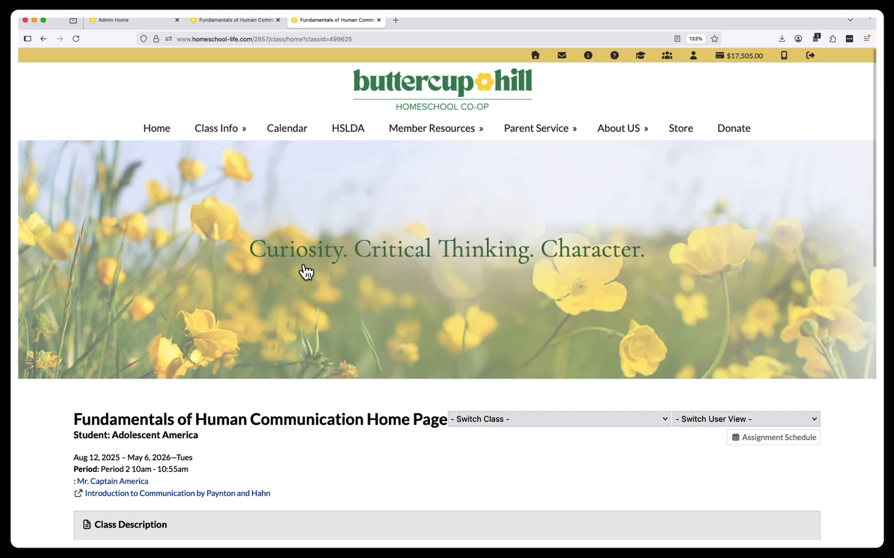
{"action": "scroll", "coordinate": [305, 272], "scroll_direction": "down", "scroll_amount": 10}
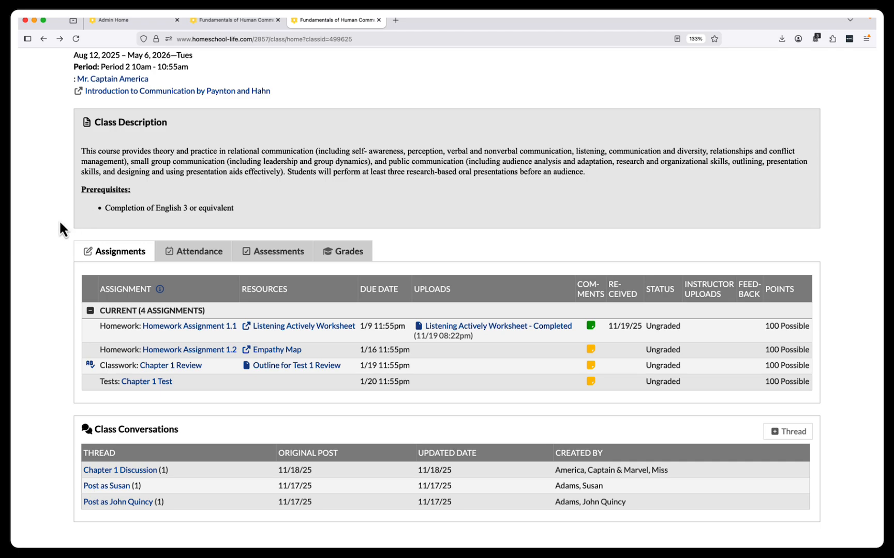
- From the instructor view, open the form for adding a resource to Homework Assignment 1.2, review it, and return to the assignments list
{"action": "left_click", "coordinate": [235, 20]}
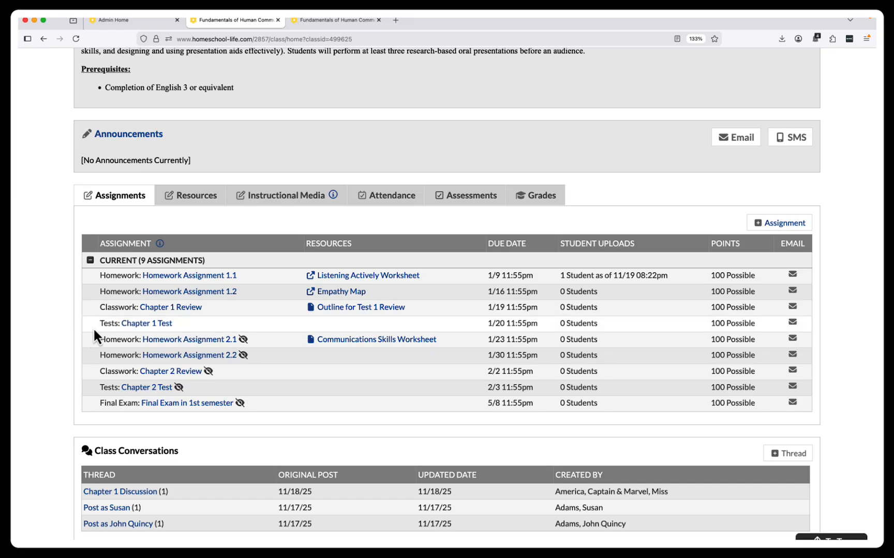
{"action": "left_click", "coordinate": [186, 292]}
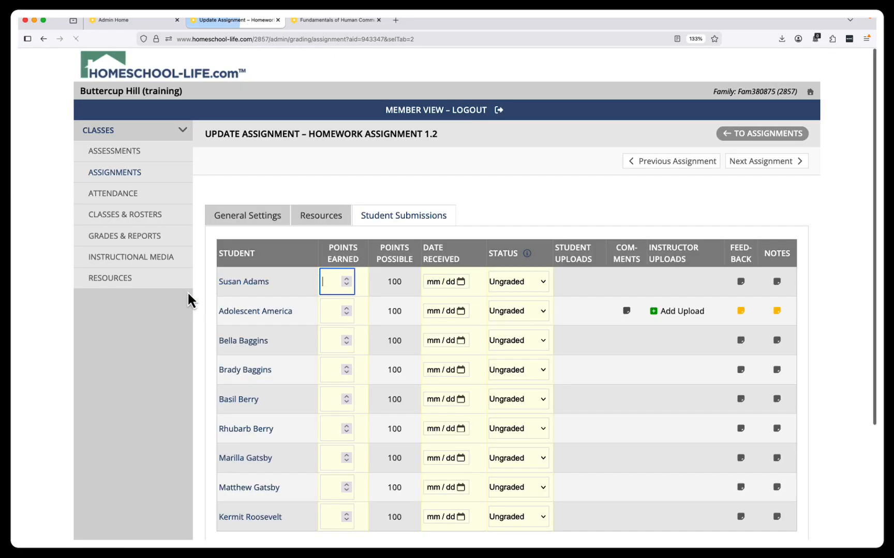
{"action": "left_click", "coordinate": [328, 221]}
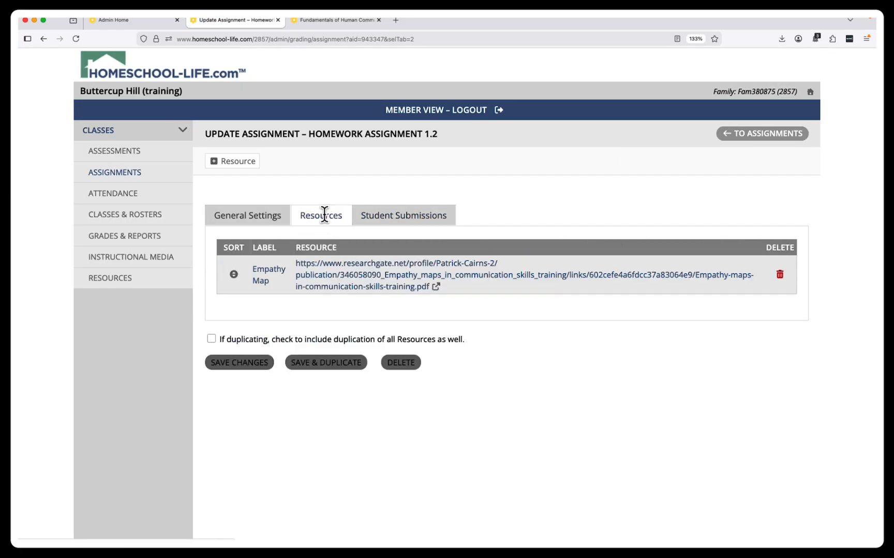
{"action": "left_click", "coordinate": [243, 164]}
{"action": "left_click", "coordinate": [515, 324]}
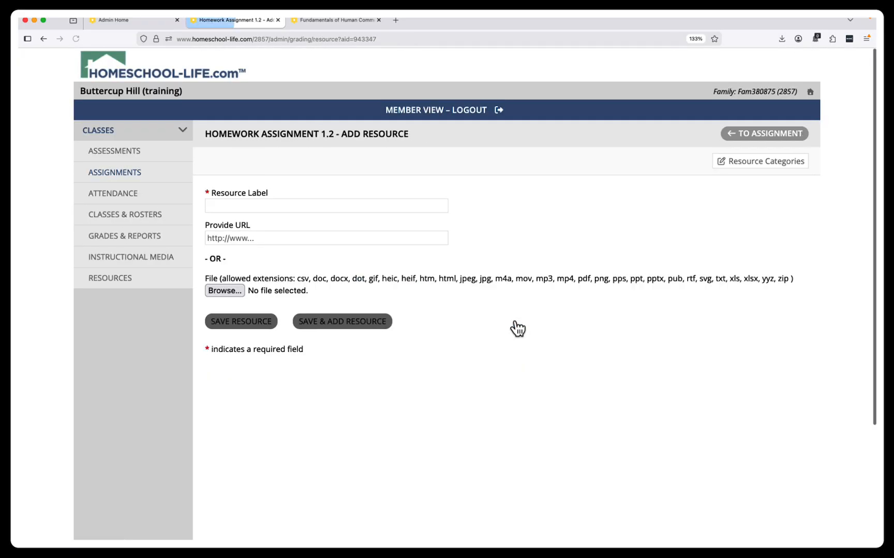
{"action": "left_click", "coordinate": [262, 207]}
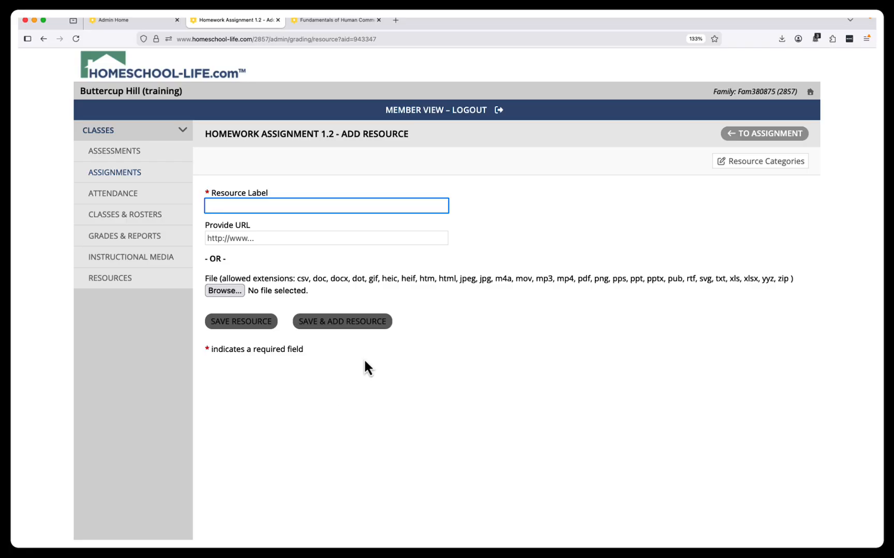
{"action": "left_click", "coordinate": [758, 135]}
{"action": "left_click", "coordinate": [758, 136]}
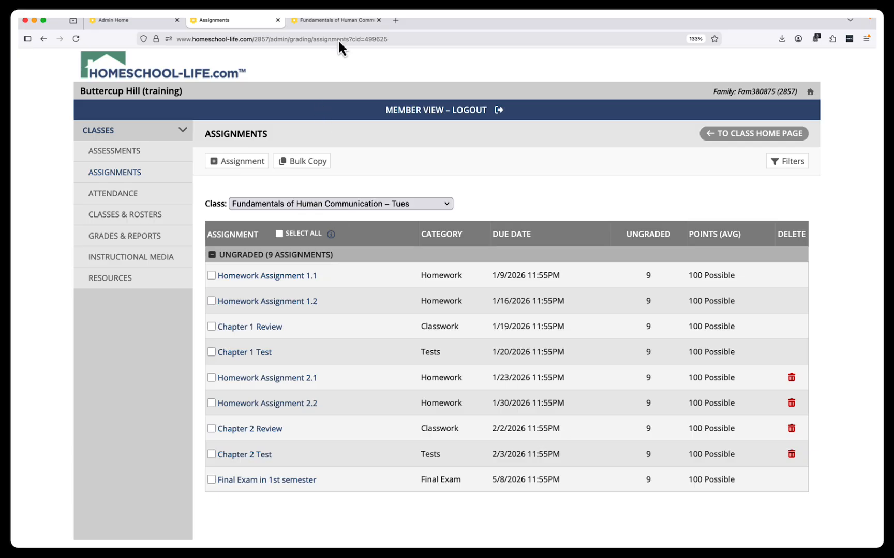
- In the student view, open the due date extension comment on Homework Assignment 1.2, save it, and return to the instructor's assignments list
{"action": "left_click", "coordinate": [343, 20]}
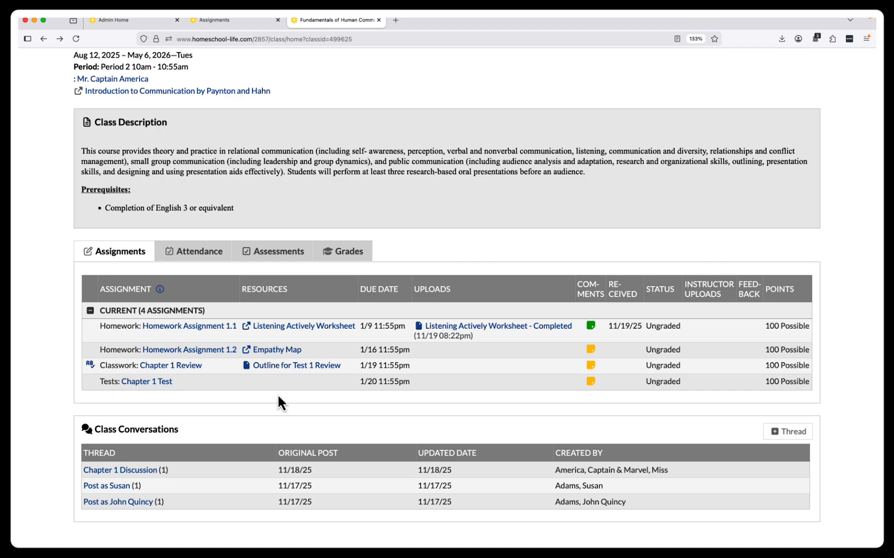
{"action": "left_click", "coordinate": [178, 351]}
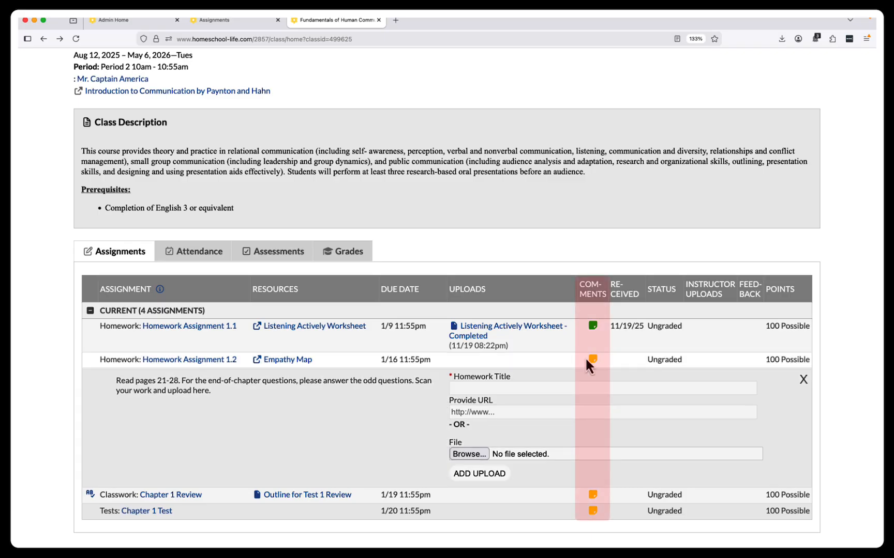
{"action": "left_click", "coordinate": [594, 359]}
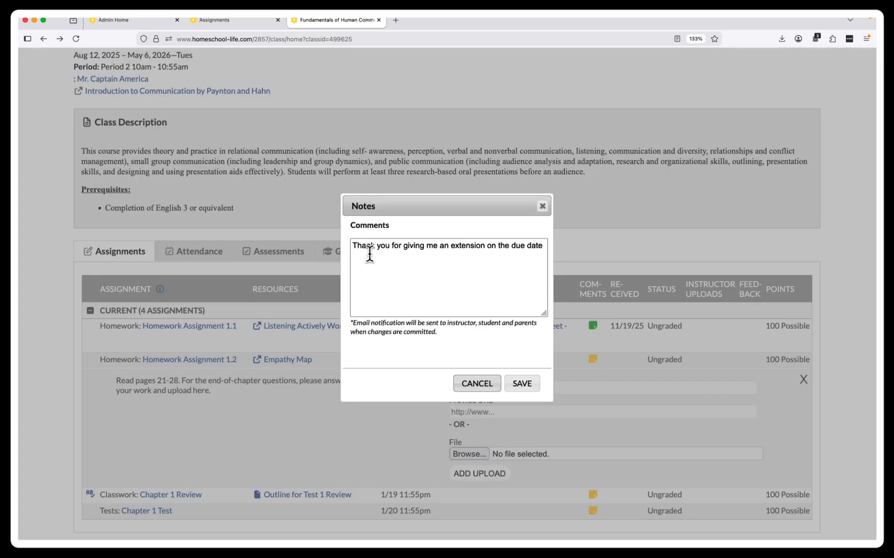
{"action": "left_click", "coordinate": [522, 384]}
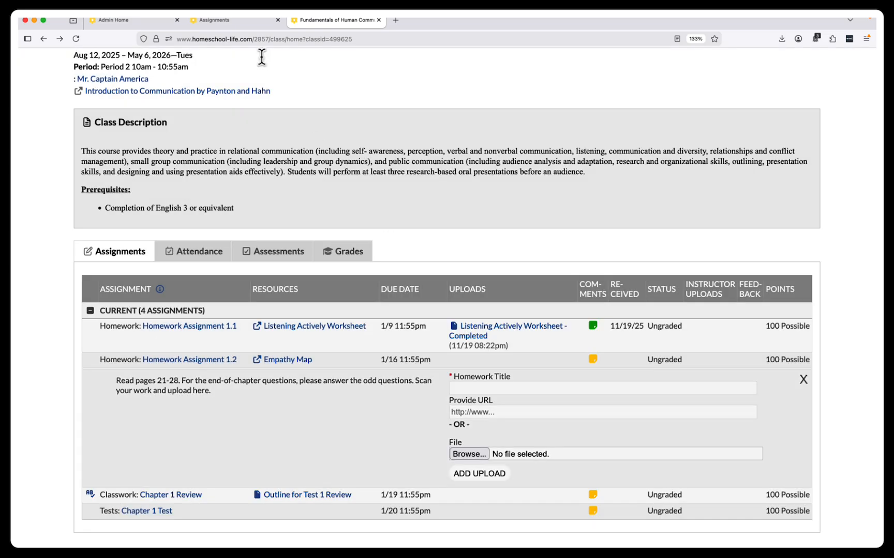
{"action": "left_click", "coordinate": [215, 19]}
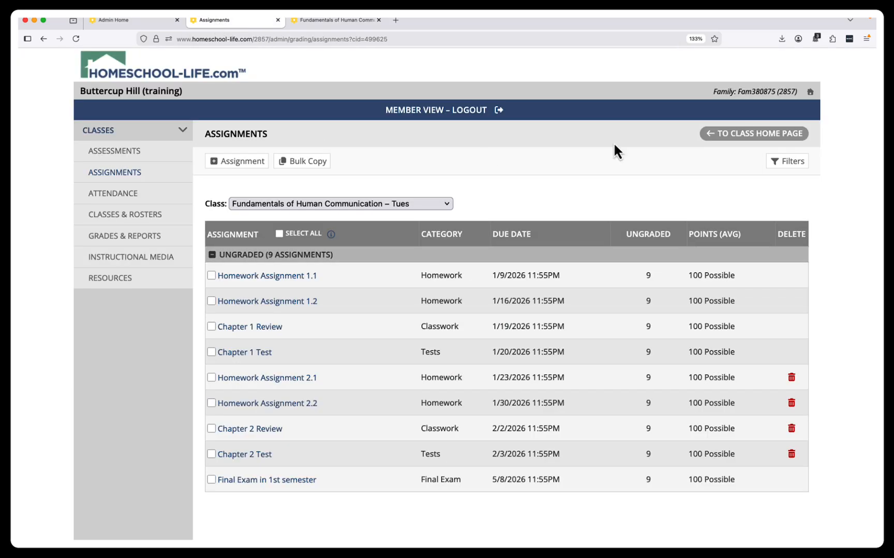
- Return to the class home page and open the student submissions for Homework Assignment 1.1 from the assignments list
{"action": "left_click", "coordinate": [734, 135]}
{"action": "scroll", "coordinate": [436, 337], "scroll_direction": "down", "scroll_amount": 10}
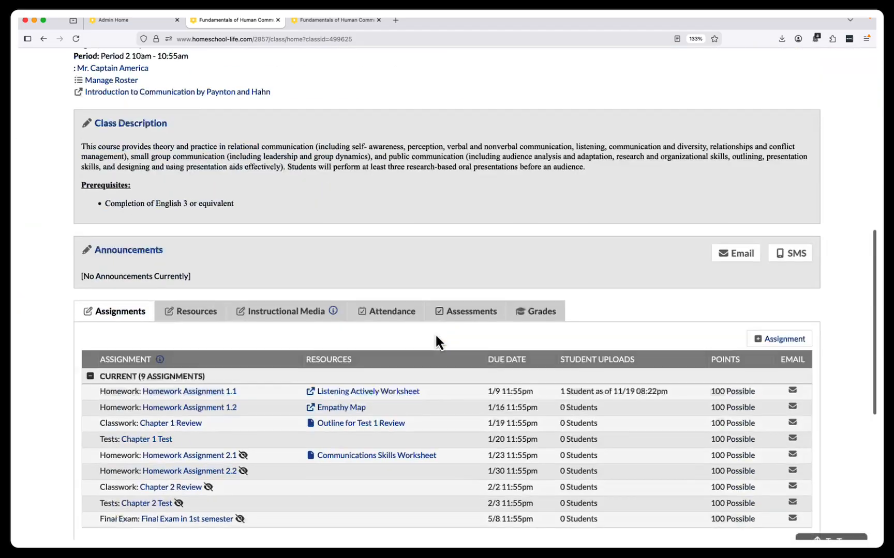
{"action": "scroll", "coordinate": [435, 333], "scroll_direction": "down", "scroll_amount": 5}
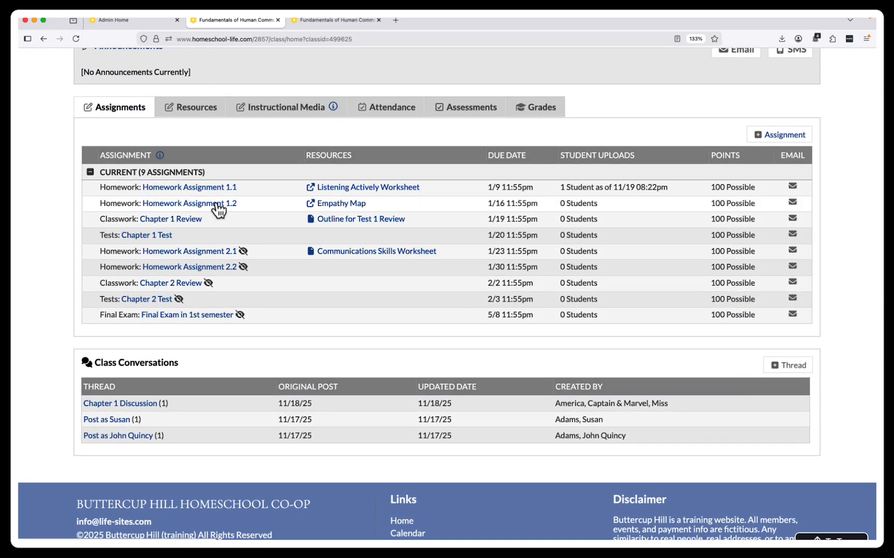
{"action": "left_click", "coordinate": [197, 187]}
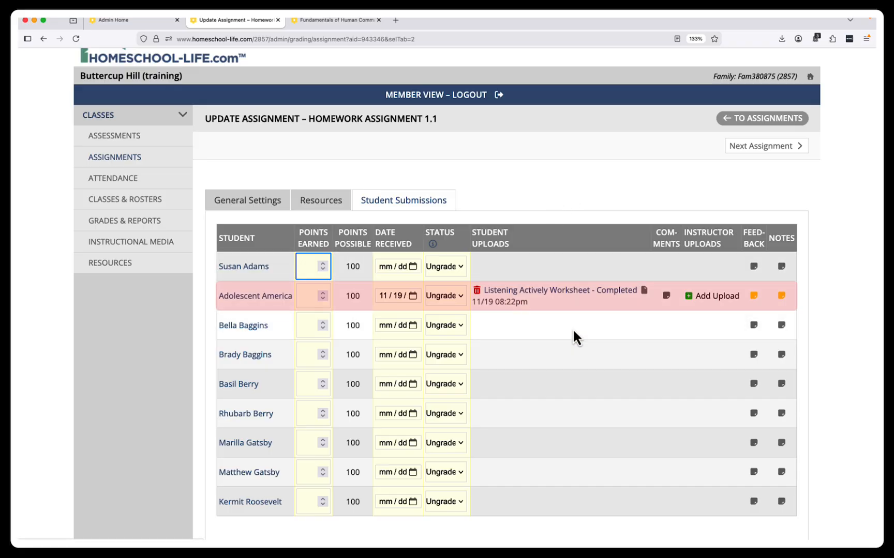
- Read the student's comment attached to the uploaded Listening Actively Worksheet, and close the comment
{"action": "left_click", "coordinate": [545, 208]}
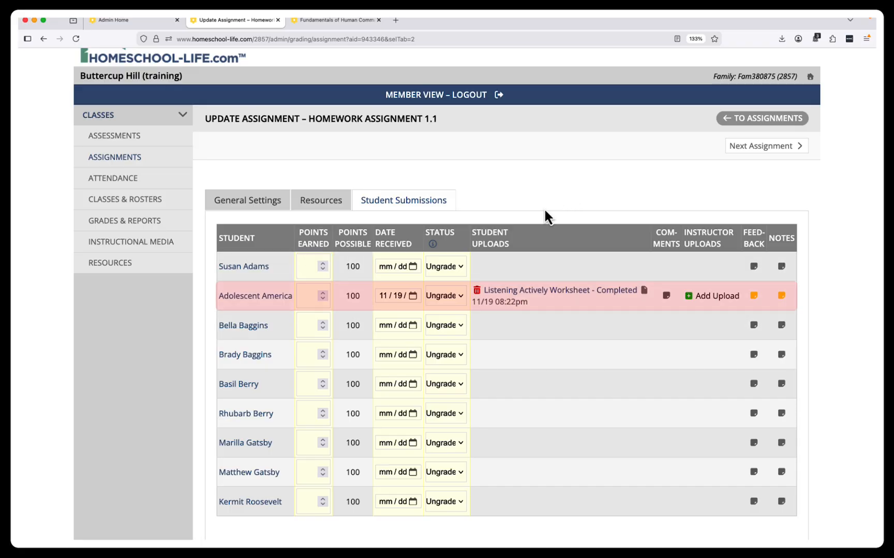
{"action": "left_click", "coordinate": [666, 296]}
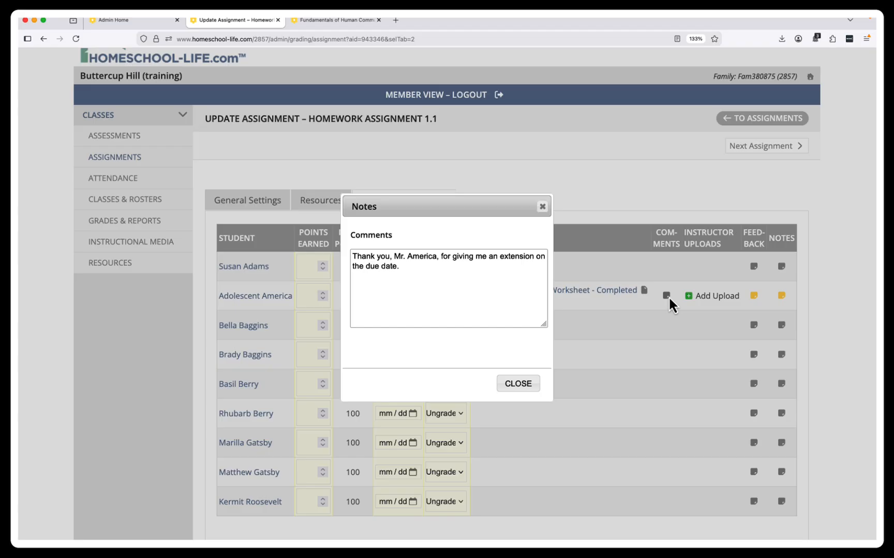
{"action": "left_click", "coordinate": [548, 208]}
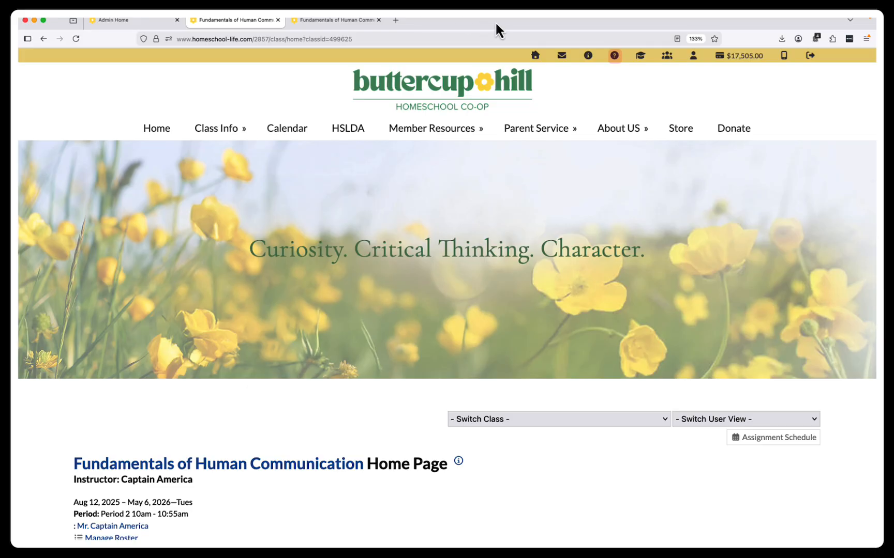
- Open the Help Center from the class home page and look through the list of classroom help resources
{"action": "left_click", "coordinate": [608, 58]}
{"action": "scroll", "coordinate": [513, 196], "scroll_direction": "down", "scroll_amount": 5}
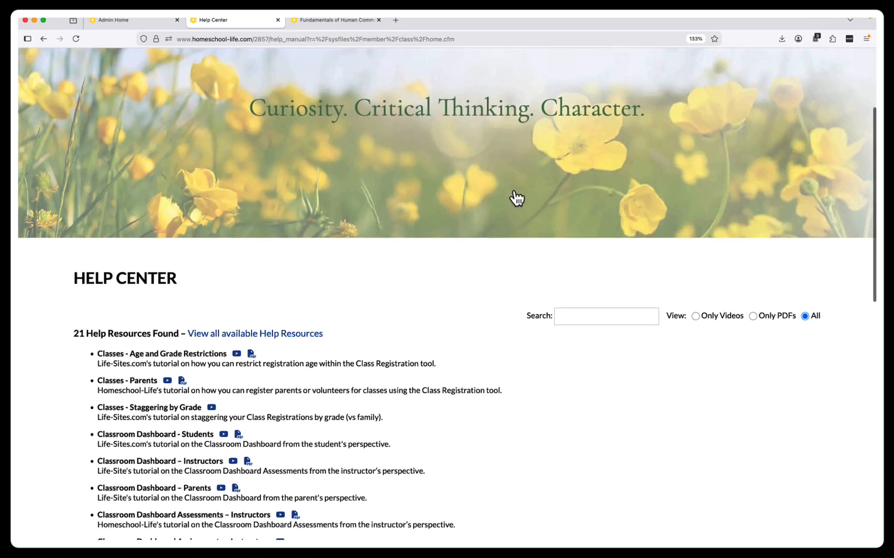
{"action": "scroll", "coordinate": [540, 241], "scroll_direction": "down", "scroll_amount": 5}
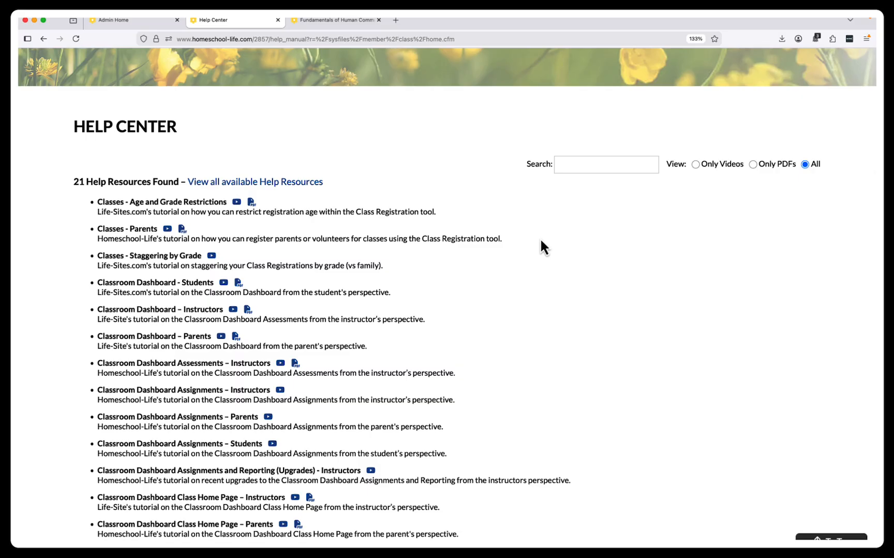
{"action": "scroll", "coordinate": [541, 241], "scroll_direction": "down", "scroll_amount": 5}
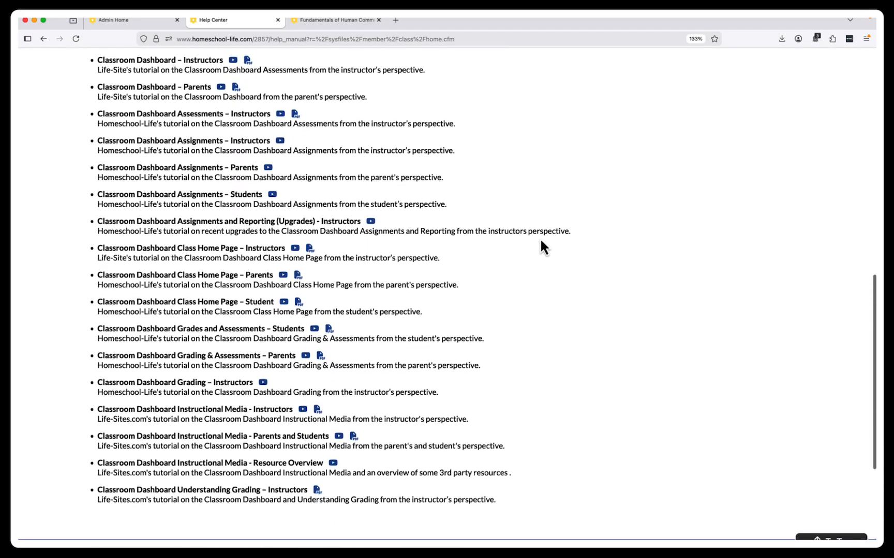
{"action": "scroll", "coordinate": [541, 241], "scroll_direction": "up", "scroll_amount": 10}
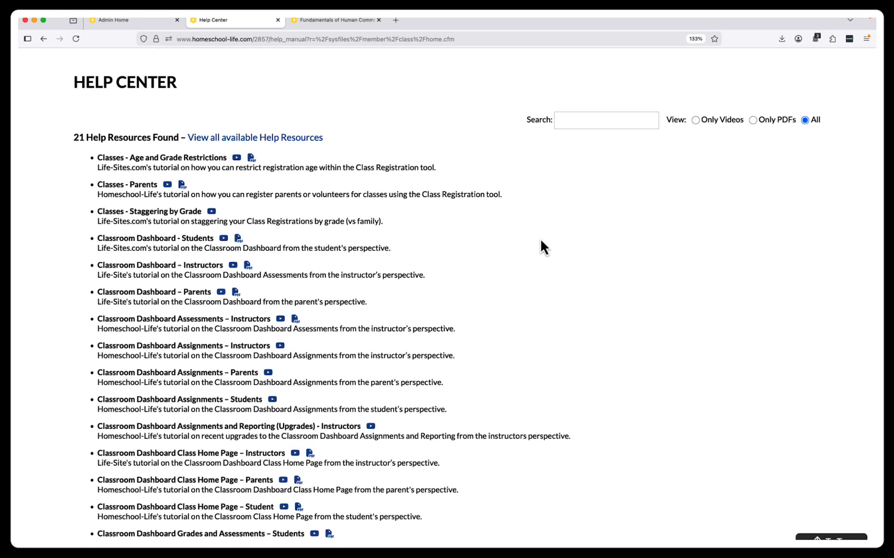